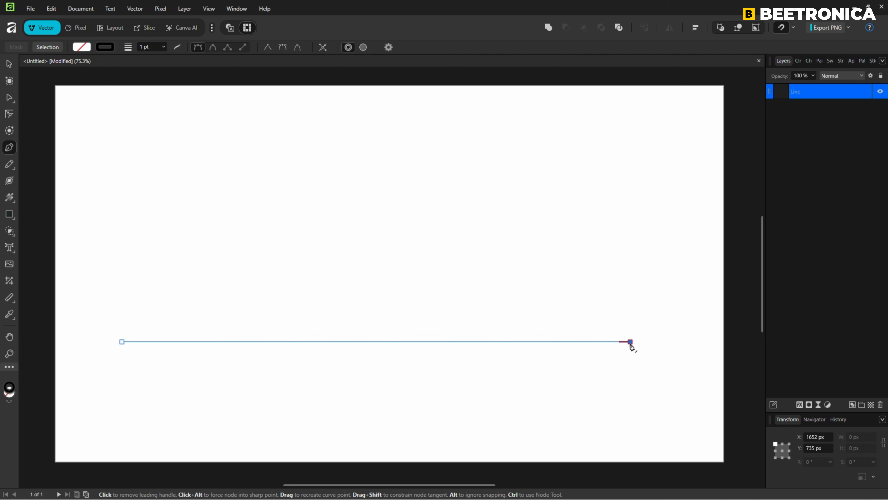
Select the horizontal line and center it horizontally on the page with Align.
{"action": "left_click", "coordinate": [9, 64]}
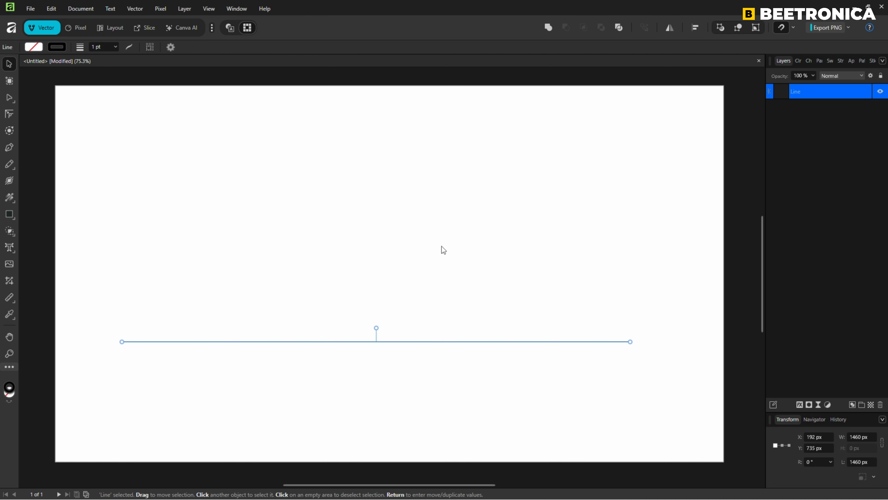
{"action": "left_click", "coordinate": [696, 28]}
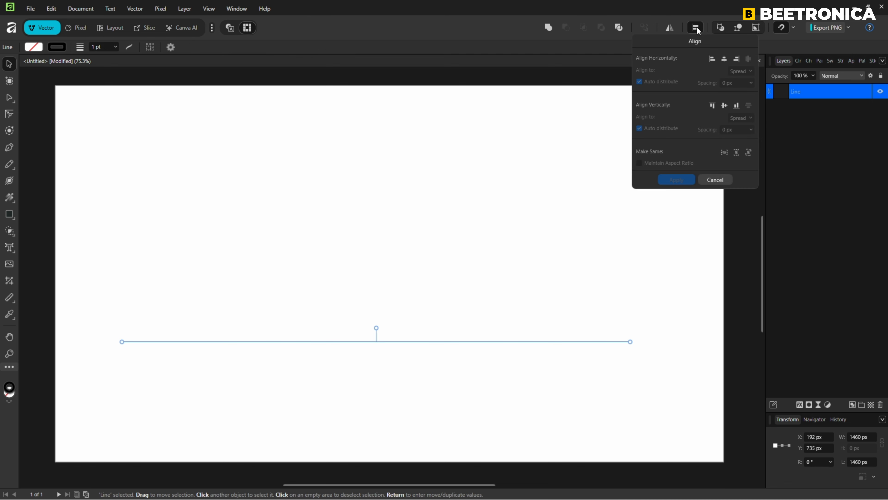
{"action": "left_click", "coordinate": [724, 59]}
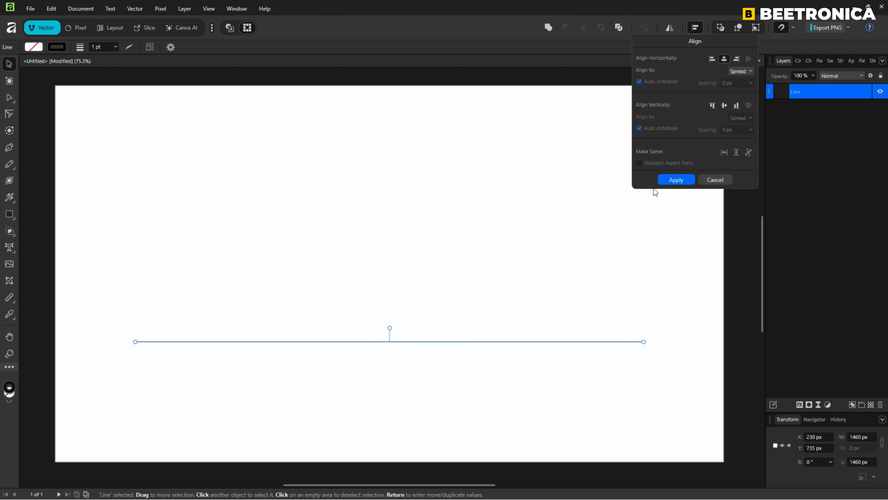
{"action": "left_click", "coordinate": [675, 179]}
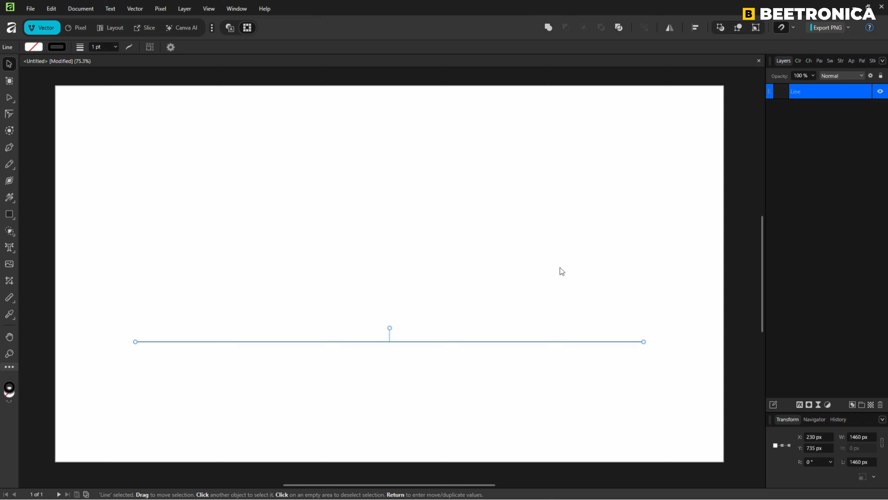
Duplicate the line twice with Move/Duplicate, offset vertically by 100 px each time.
{"action": "key", "text": "Return"}
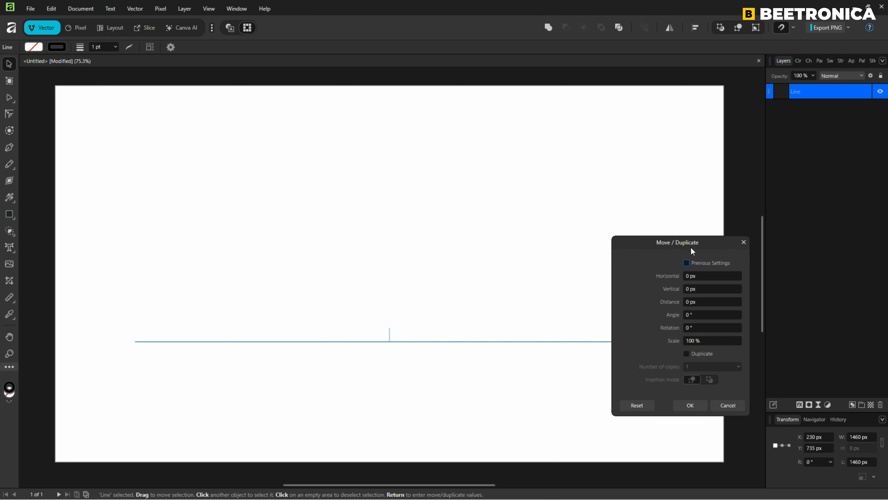
{"action": "left_click", "coordinate": [690, 290]}
{"action": "type", "text": "100"}
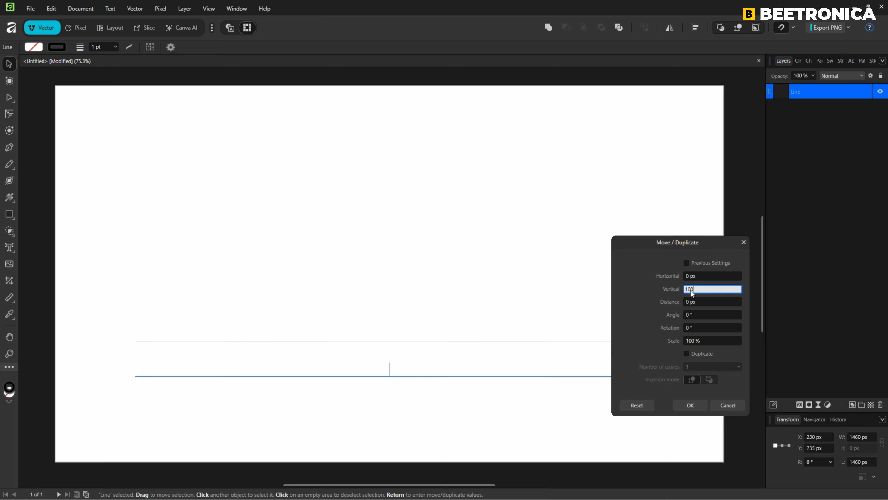
{"action": "left_click", "coordinate": [687, 353]}
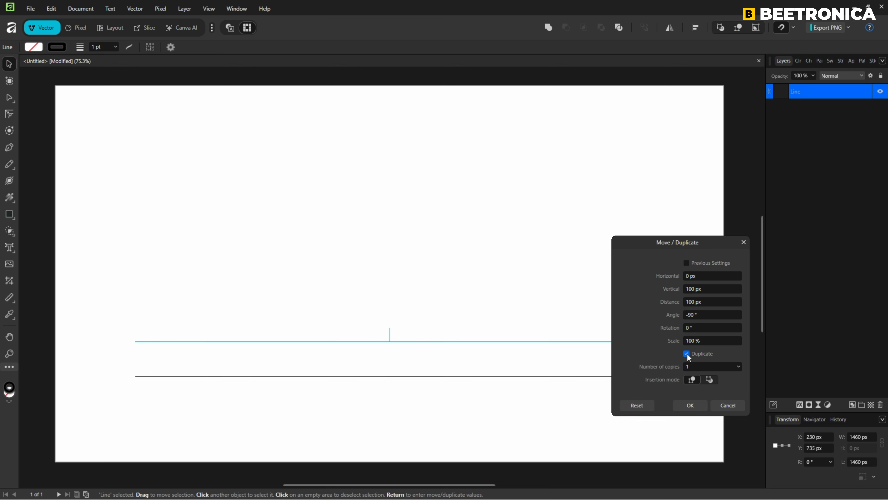
{"action": "left_click", "coordinate": [692, 368]}
{"action": "key", "text": "BackSpace"}
{"action": "type", "text": "2"}
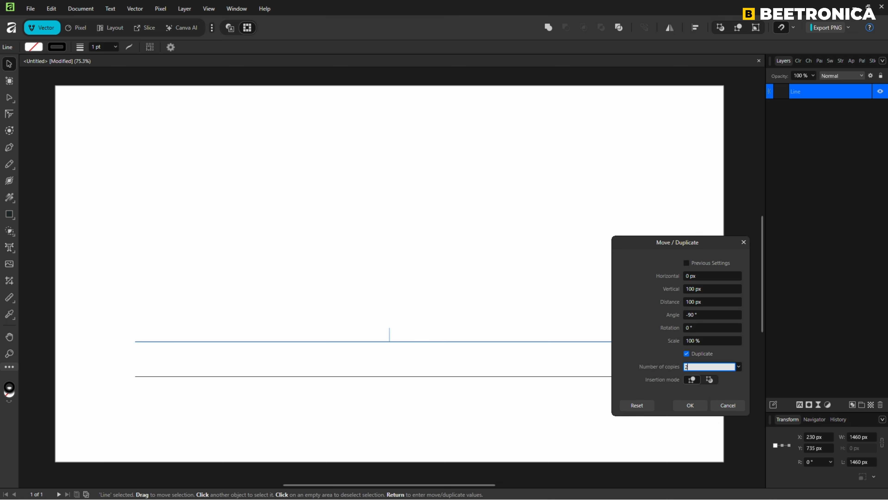
{"action": "key", "text": "Tab"}
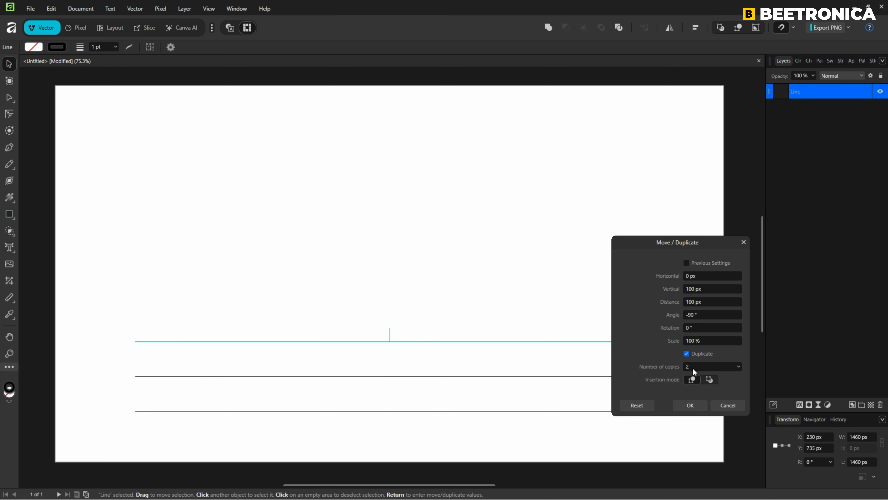
{"action": "left_click", "coordinate": [691, 405]}
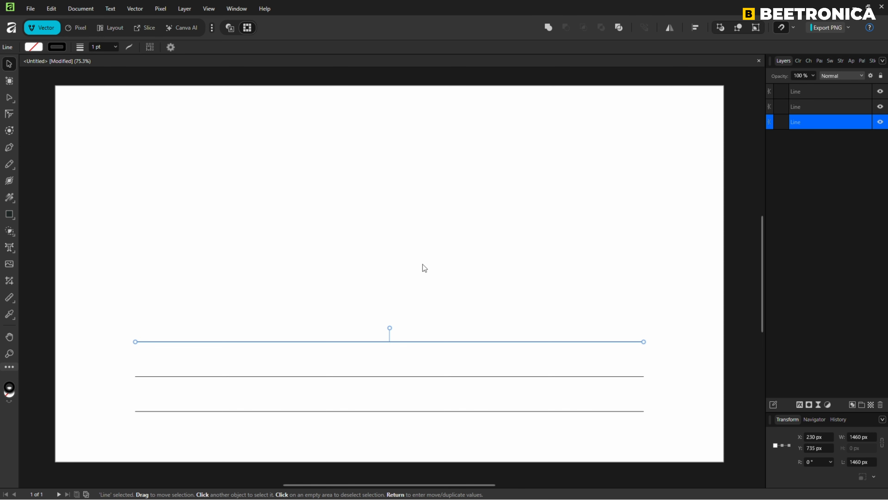
Select all three lines, enable the transform origin, and move it above the lines to the intended triangle center.
{"action": "key", "text": "ctrl+a"}
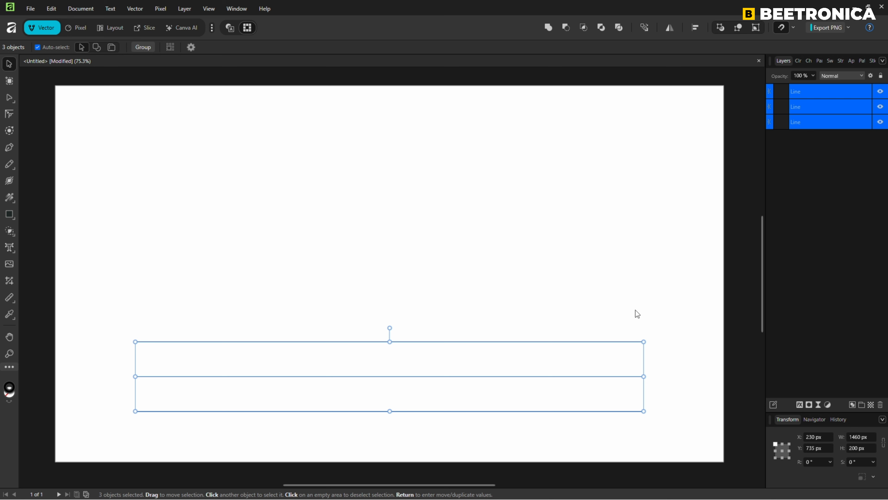
{"action": "left_click", "coordinate": [190, 51]}
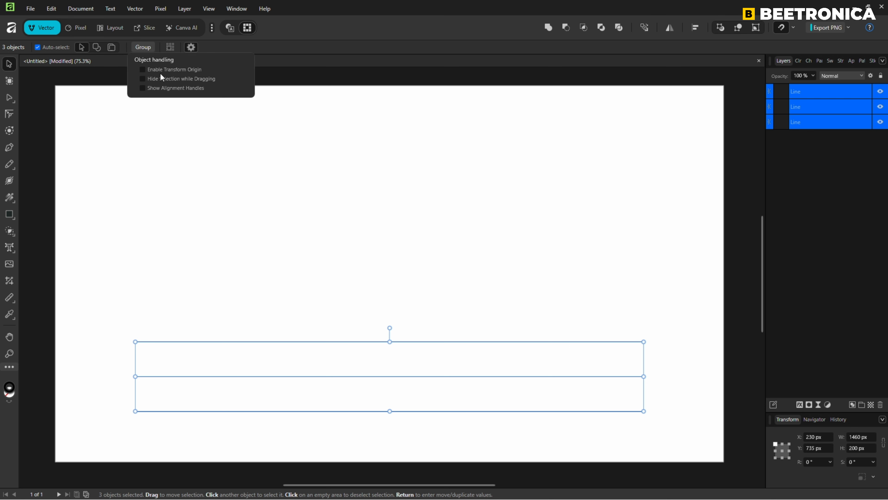
{"action": "left_click", "coordinate": [143, 70]}
{"action": "left_click_drag", "start_coordinate": [390, 376], "coordinate": [390, 250]}
Duplicate the three lines twice with Move/Duplicate, rotating 120° about the transform origin.
{"action": "key", "text": "Return"}
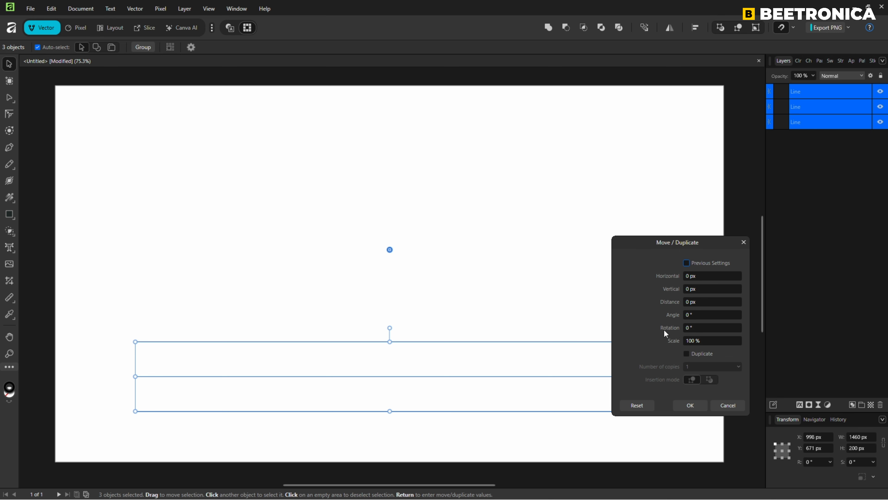
{"action": "left_click", "coordinate": [691, 329]}
{"action": "type", "text": "120"}
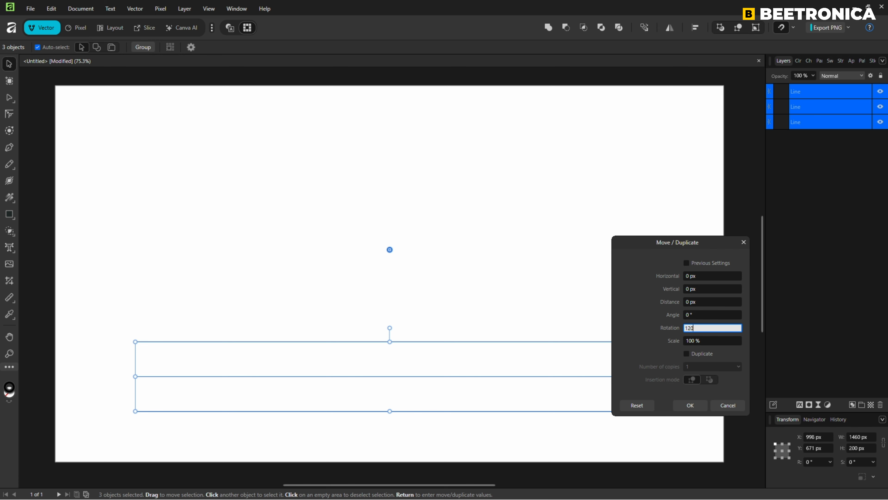
{"action": "key", "text": "Return"}
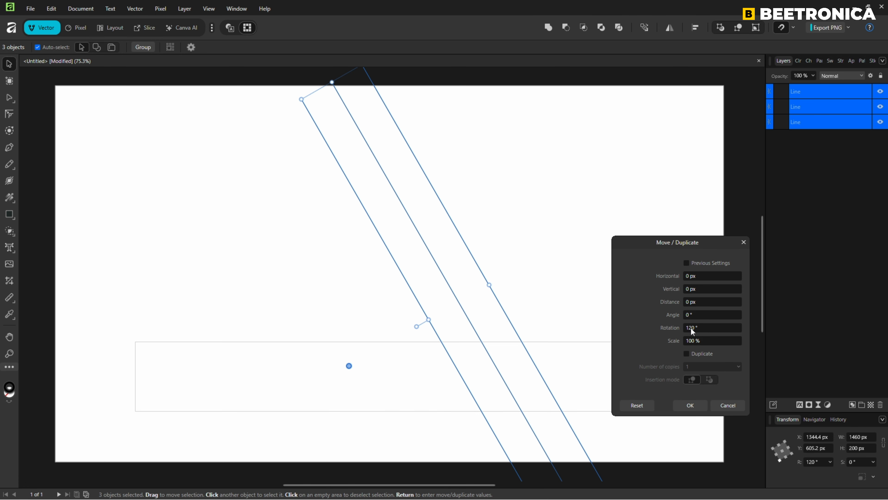
{"action": "left_click", "coordinate": [686, 354]}
{"action": "left_click", "coordinate": [688, 366]}
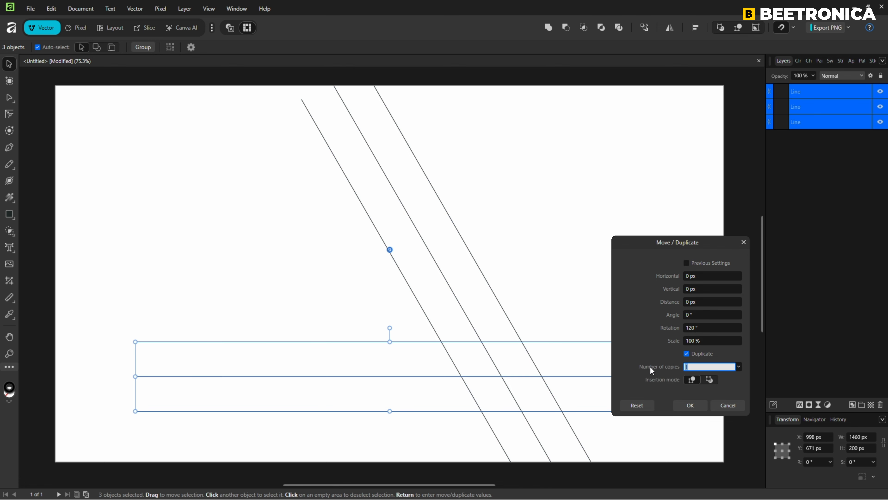
{"action": "type", "text": "2"}
{"action": "key", "text": "Tab"}
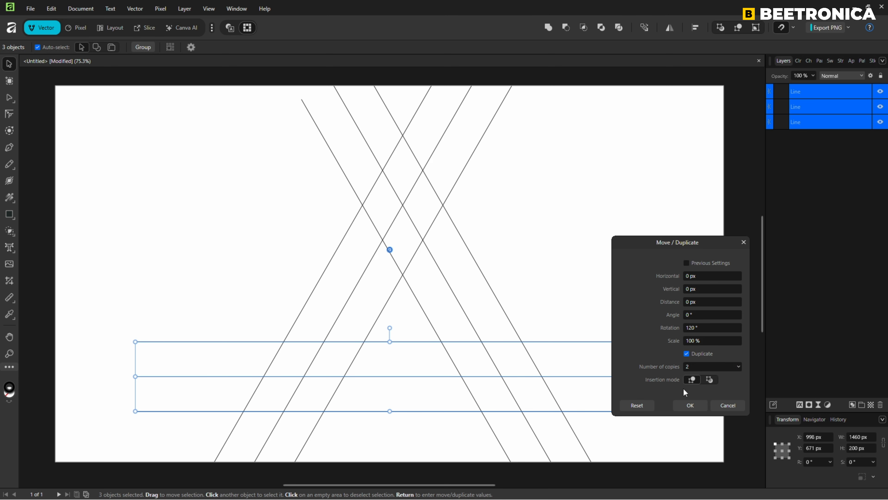
{"action": "left_click", "coordinate": [690, 405]}
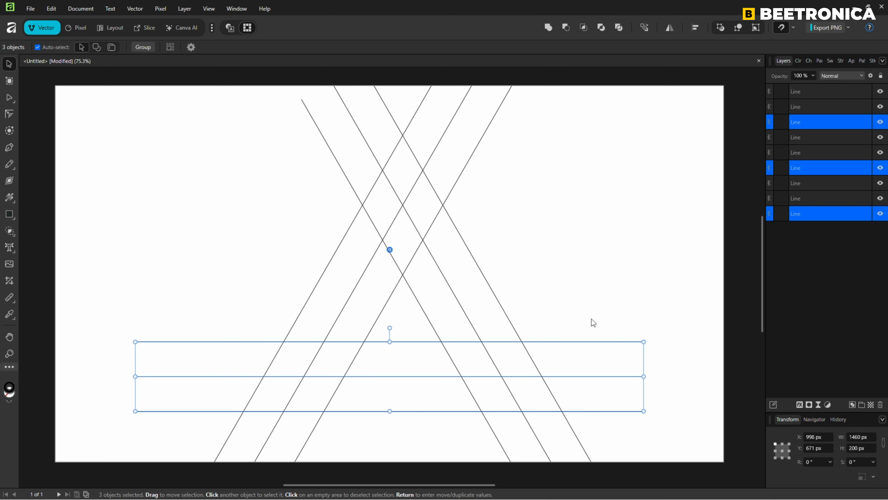
Trace a closed six-sided outline with the Pen tool along the inner line intersections, then return to the Move tool.
{"action": "key", "text": "ctrl+a"}
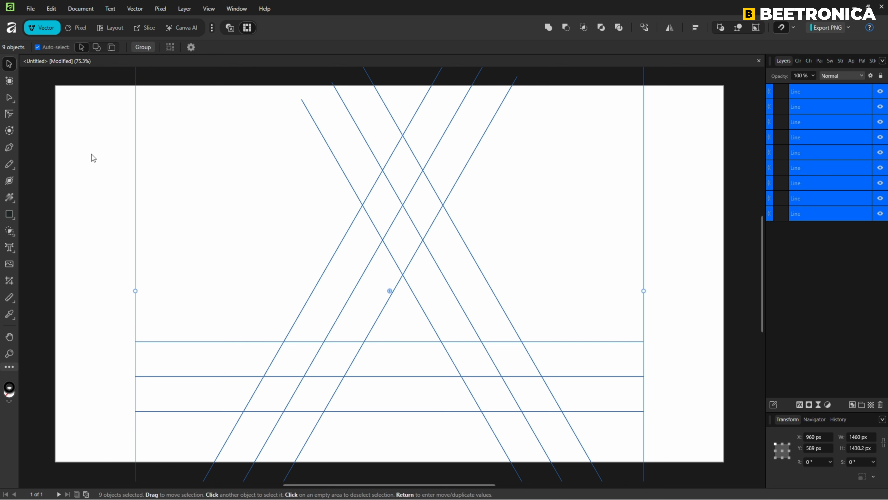
{"action": "left_click", "coordinate": [10, 147]}
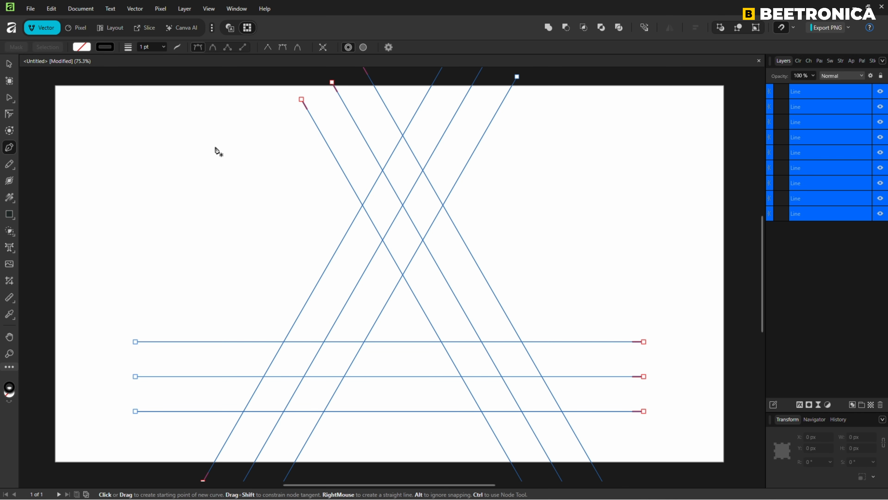
{"action": "left_click", "coordinate": [383, 170]}
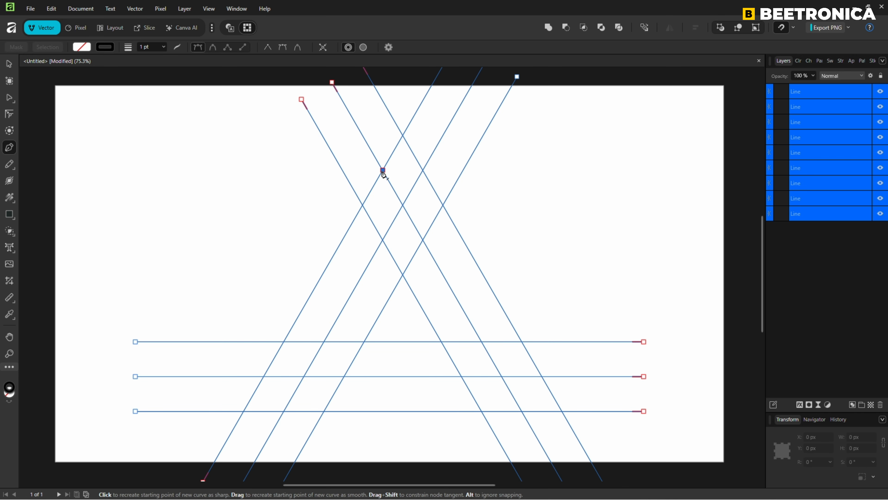
{"action": "left_click", "coordinate": [423, 170]}
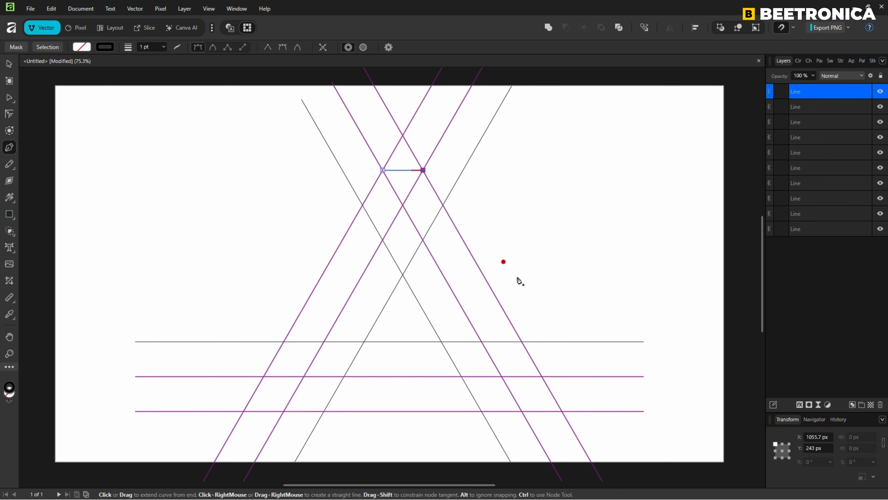
{"action": "left_click", "coordinate": [541, 376]}
{"action": "left_click", "coordinate": [521, 411]}
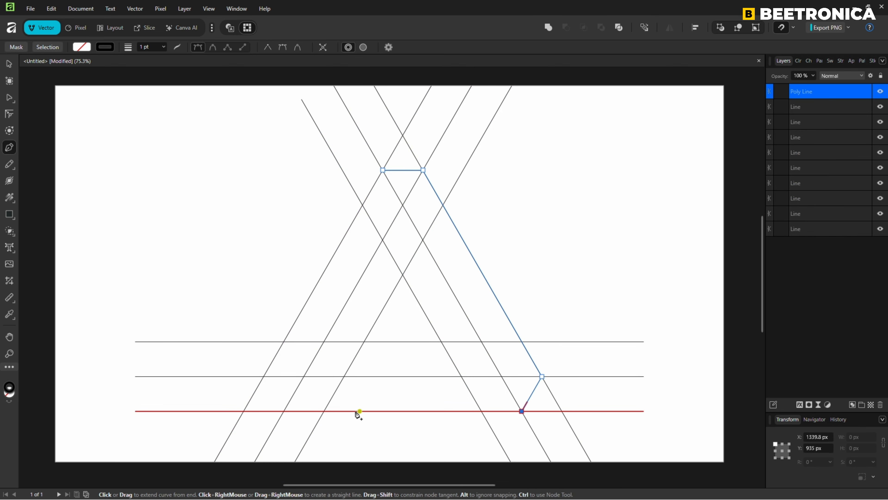
{"action": "left_click", "coordinate": [284, 410]}
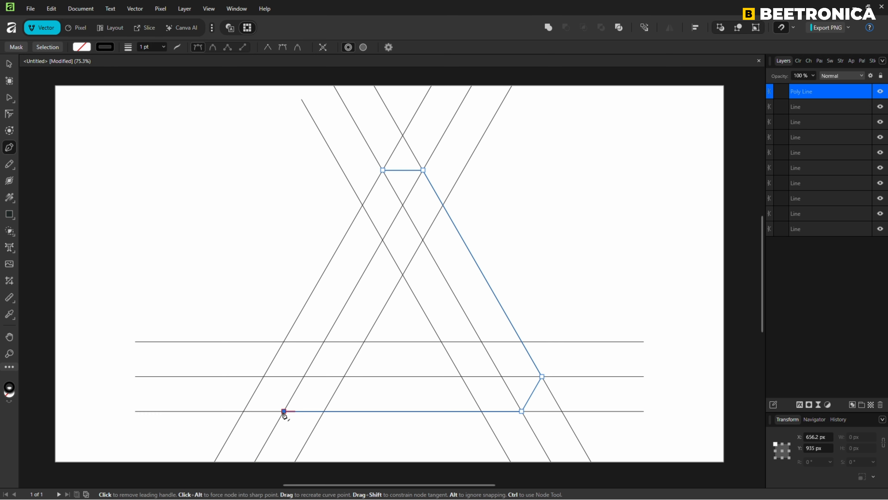
{"action": "left_click", "coordinate": [264, 376]}
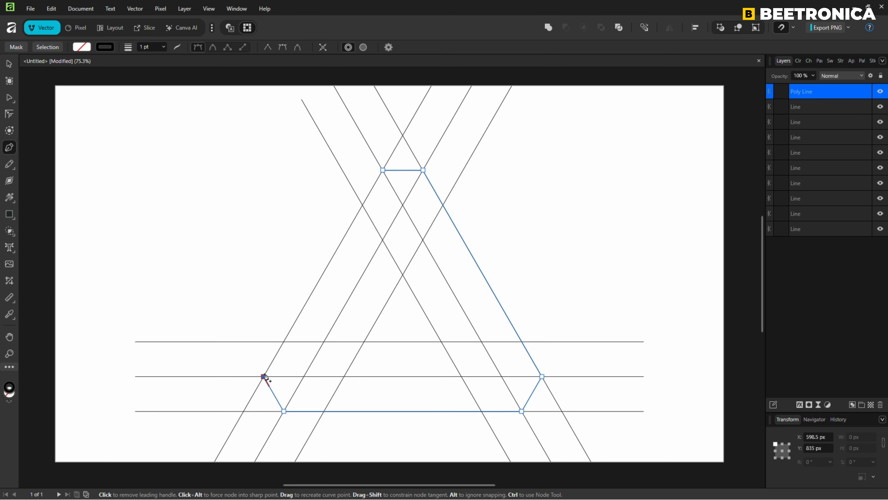
{"action": "left_click", "coordinate": [382, 170]}
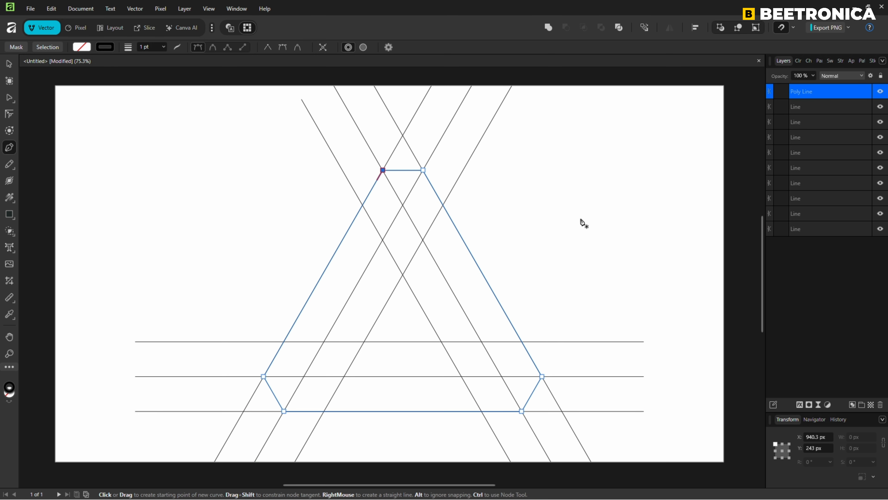
{"action": "key", "text": "v"}
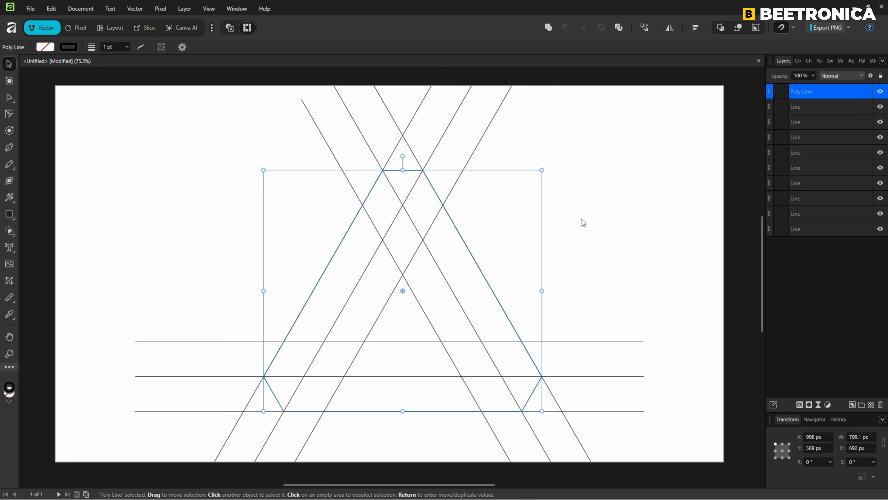
Select all objects and group them.
{"action": "key", "text": "ctrl+a"}
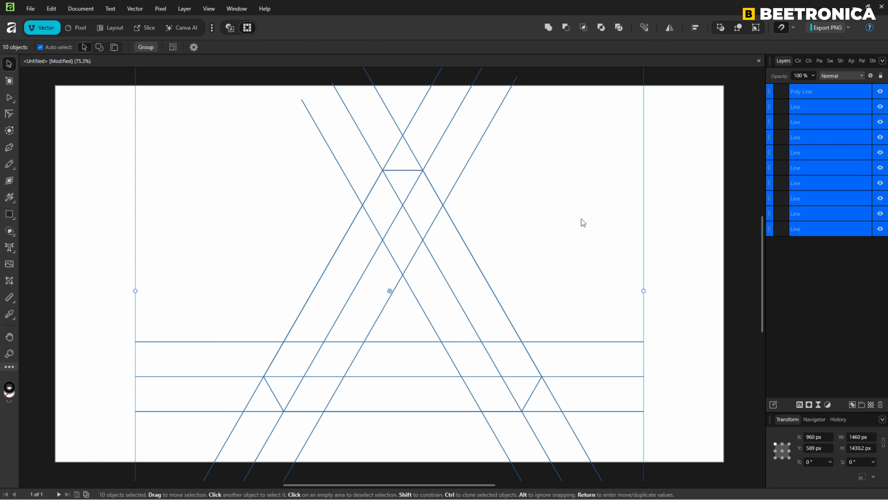
{"action": "left_click", "coordinate": [145, 47]}
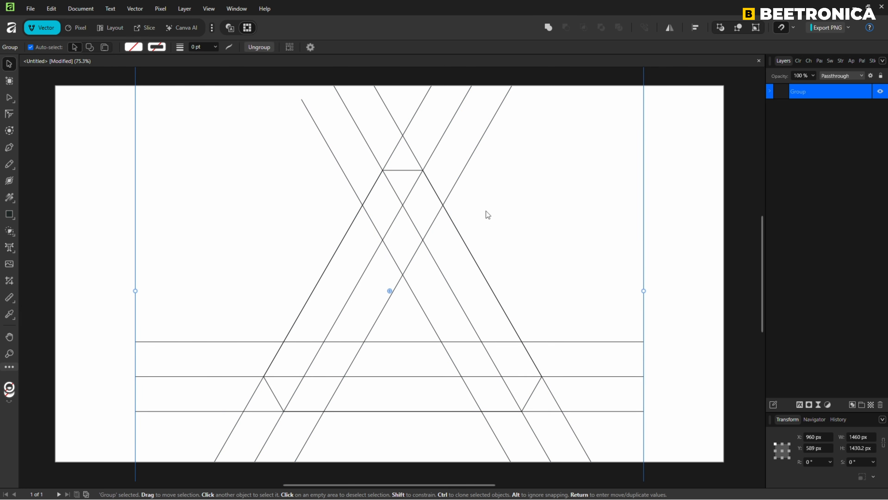
With the Shape Builder, merge the regions along each of the three triangle sides into three bar shapes.
{"action": "left_click", "coordinate": [11, 233]}
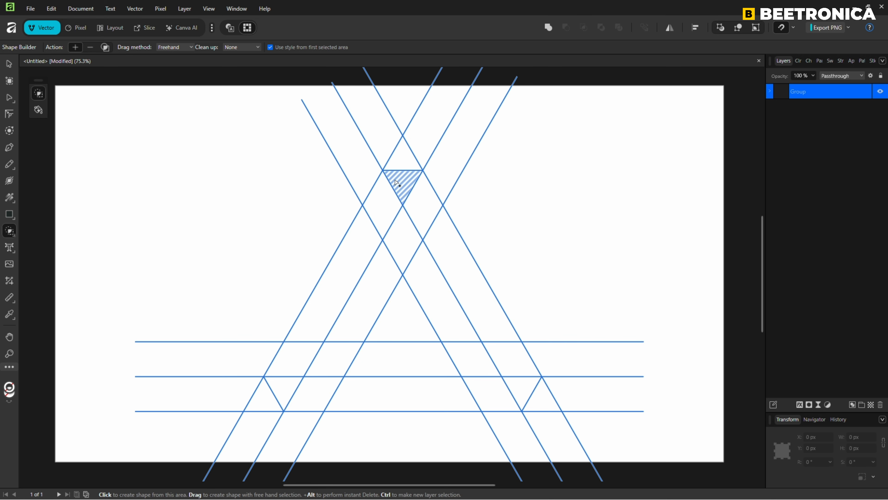
{"action": "mouse_move", "coordinate": [399, 181]}
{"action": "left_mouse_down"}
{"action": "mouse_move", "coordinate": [346, 252]}
{"action": "mouse_move", "coordinate": [300, 359]}
{"action": "mouse_move", "coordinate": [395, 364]}
{"action": "left_mouse_up"}
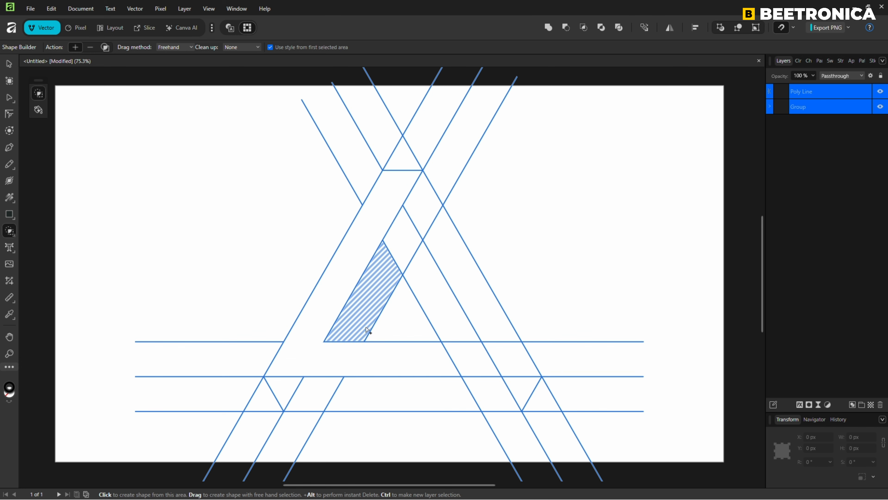
{"action": "mouse_move", "coordinate": [362, 319]}
{"action": "left_mouse_down"}
{"action": "mouse_move", "coordinate": [420, 200]}
{"action": "mouse_move", "coordinate": [474, 318]}
{"action": "mouse_move", "coordinate": [523, 385]}
{"action": "left_mouse_up"}
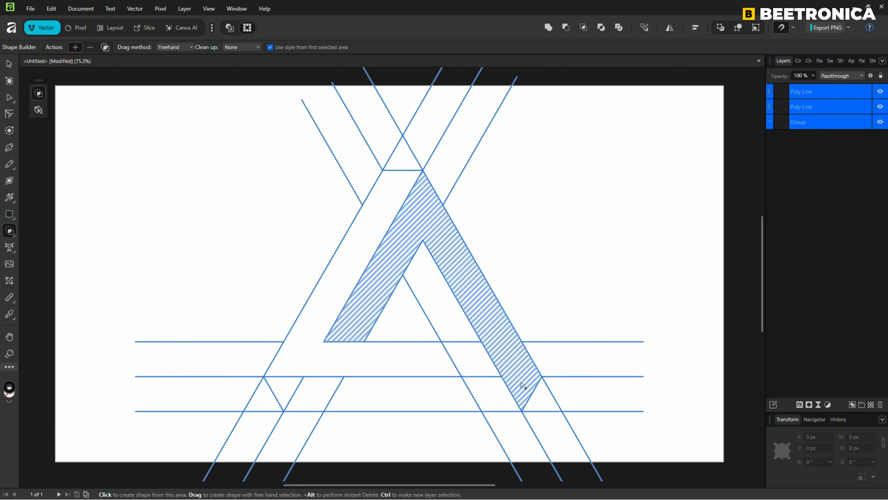
{"action": "mouse_move", "coordinate": [440, 302]}
{"action": "left_mouse_down"}
{"action": "mouse_move", "coordinate": [483, 394]}
{"action": "mouse_move", "coordinate": [284, 395]}
{"action": "left_mouse_up"}
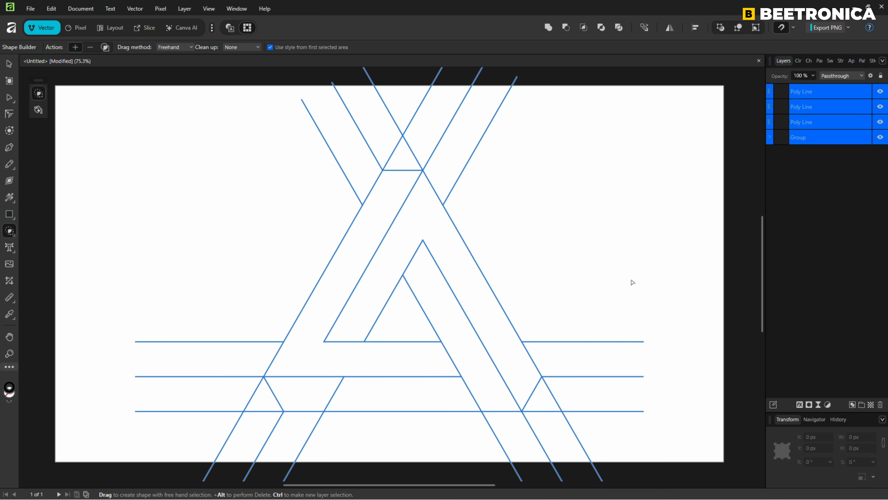
Apply a linear gradient to the left bar along its inner bottom edge and set its start colour to 8000FF.
{"action": "left_click", "coordinate": [10, 198]}
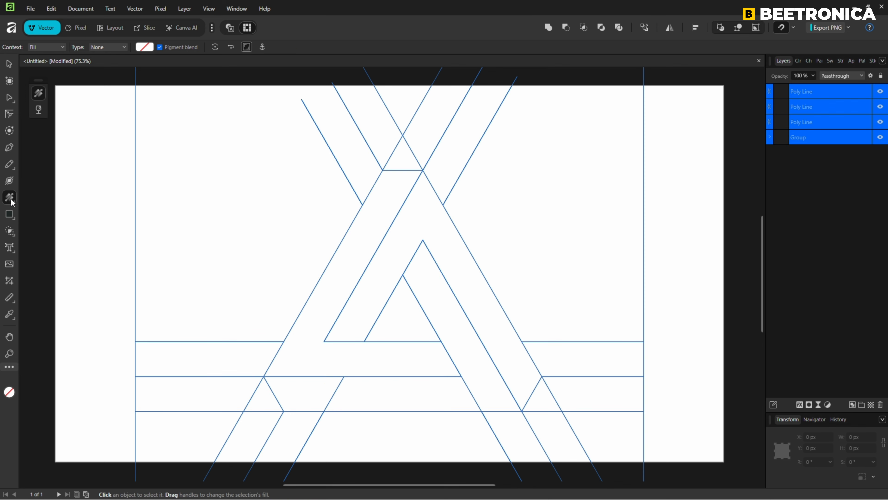
{"action": "left_click", "coordinate": [340, 246]}
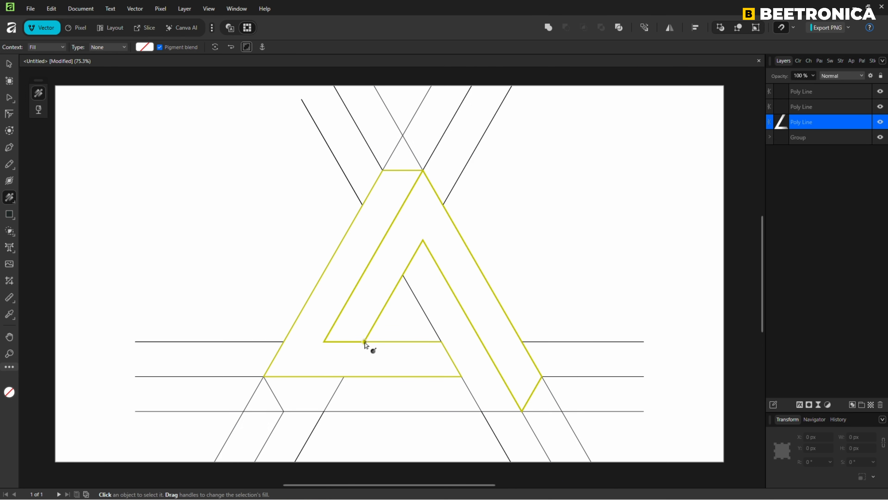
{"action": "left_click_drag", "start_coordinate": [364, 341], "coordinate": [441, 342]}
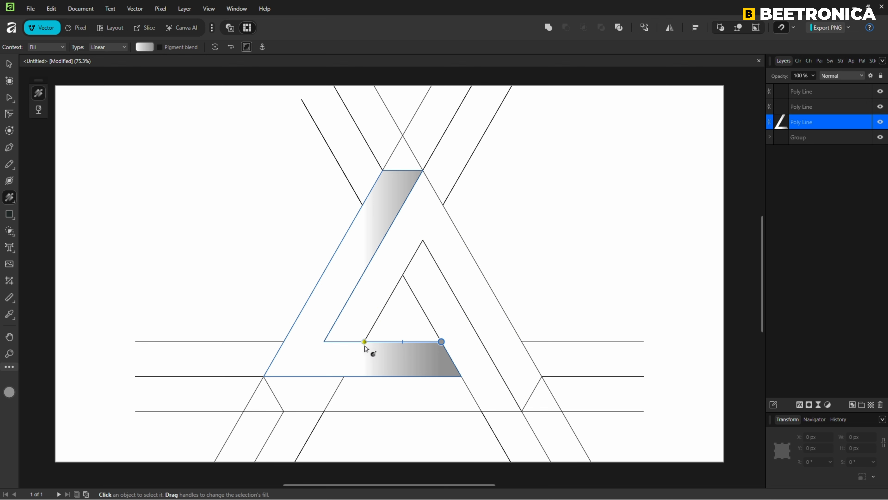
{"action": "left_click", "coordinate": [364, 341]}
{"action": "left_click", "coordinate": [798, 61]}
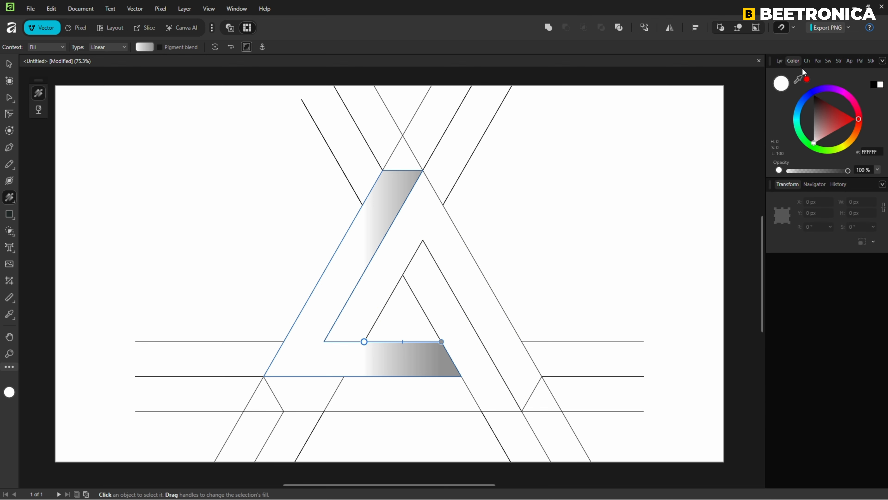
{"action": "left_click", "coordinate": [834, 91]}
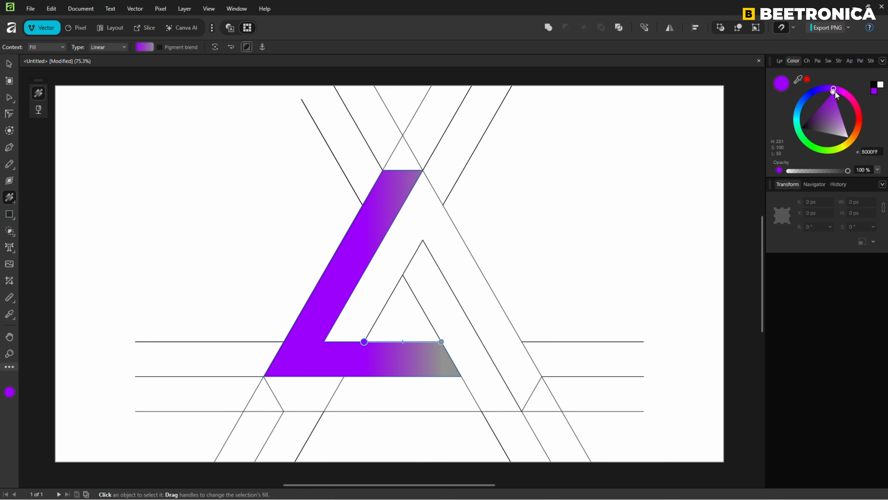
Set the gradient's end stop to the dark purple 290052.
{"action": "left_click", "coordinate": [441, 341]}
{"action": "mouse_move", "coordinate": [827, 92]}
{"action": "left_mouse_down"}
{"action": "mouse_move", "coordinate": [834, 89]}
{"action": "mouse_move", "coordinate": [803, 119]}
{"action": "left_mouse_up"}
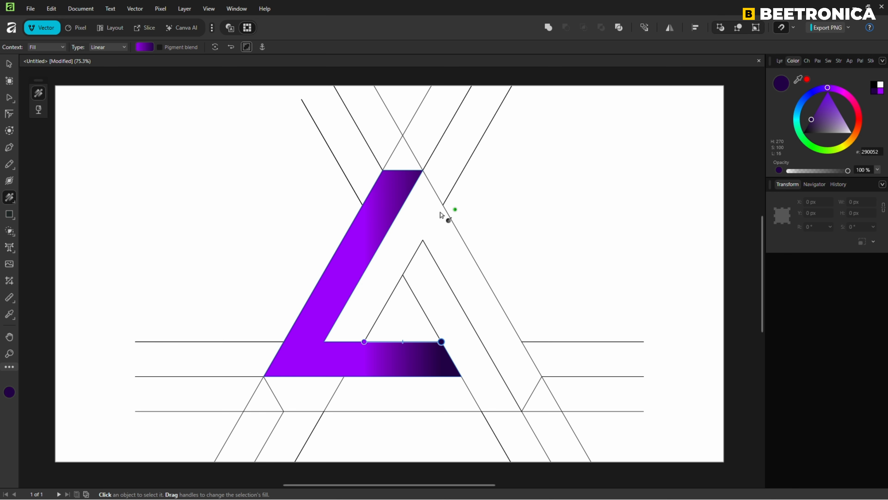
Copy the left bar and paste its style onto the other two bars.
{"action": "right_click", "coordinate": [375, 223]}
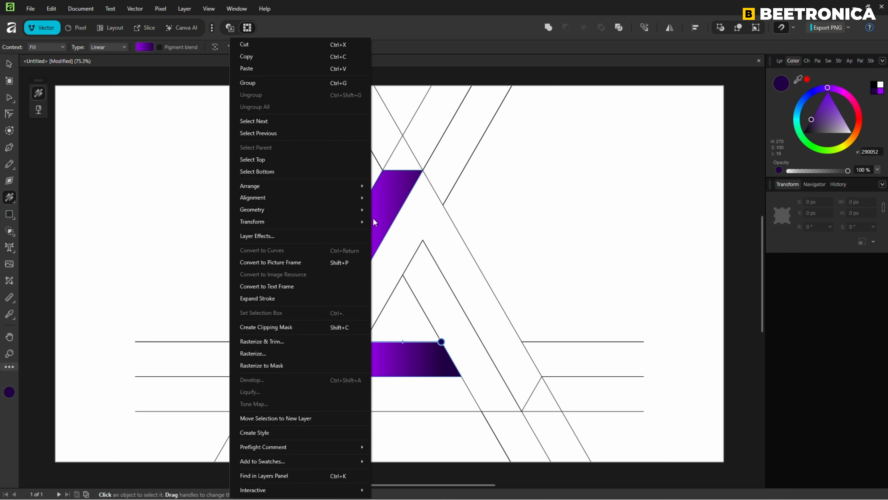
{"action": "left_click", "coordinate": [255, 57]}
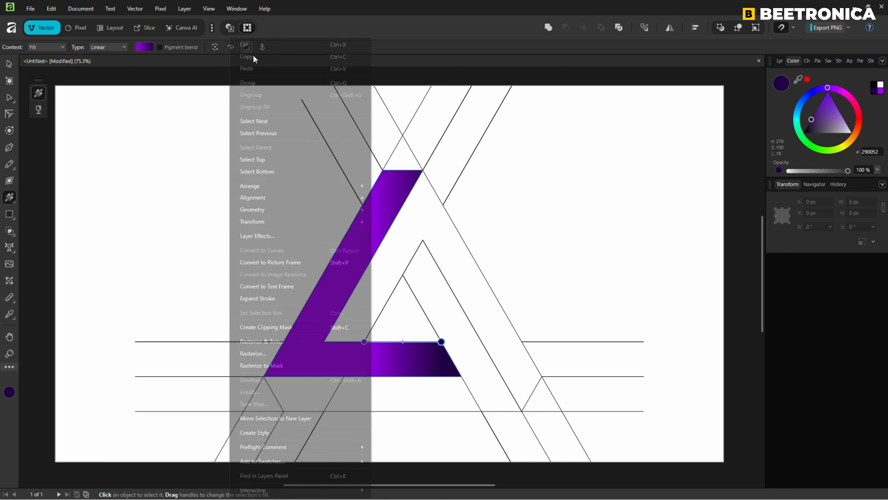
{"action": "left_click", "coordinate": [781, 61]}
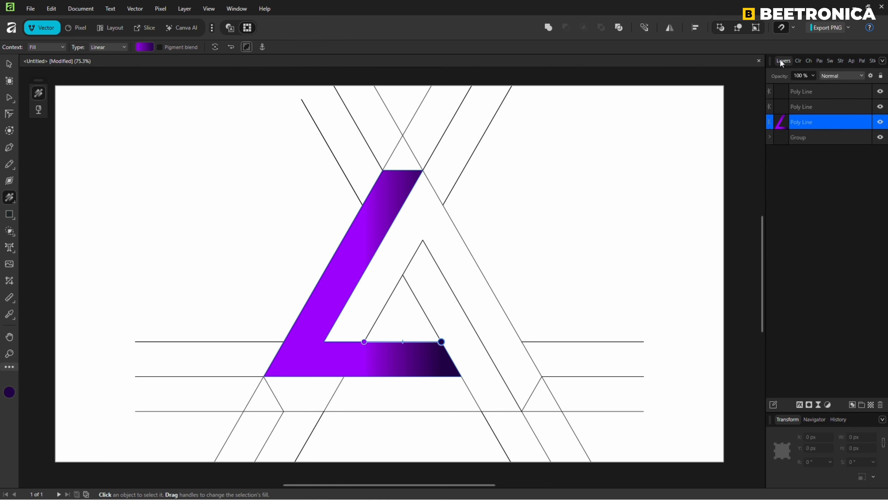
{"action": "left_click", "coordinate": [800, 94]}
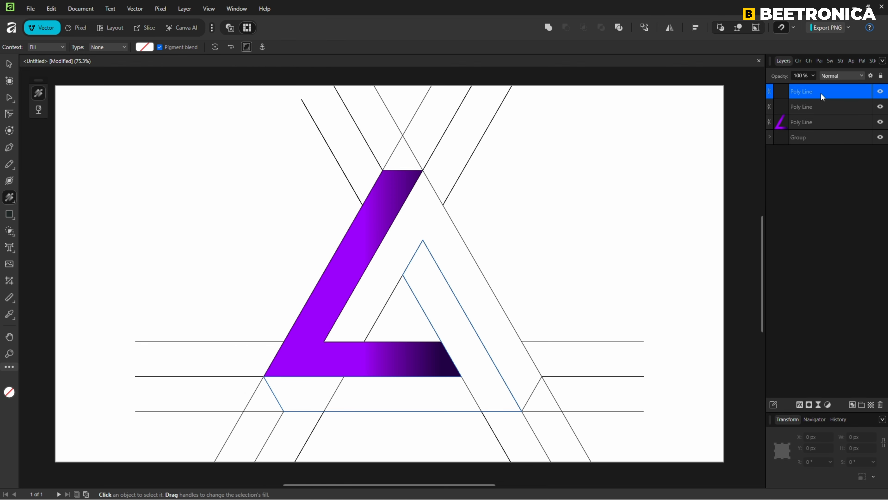
{"action": "left_click", "coordinate": [817, 108], "text": "shift"}
{"action": "left_click", "coordinate": [51, 9]}
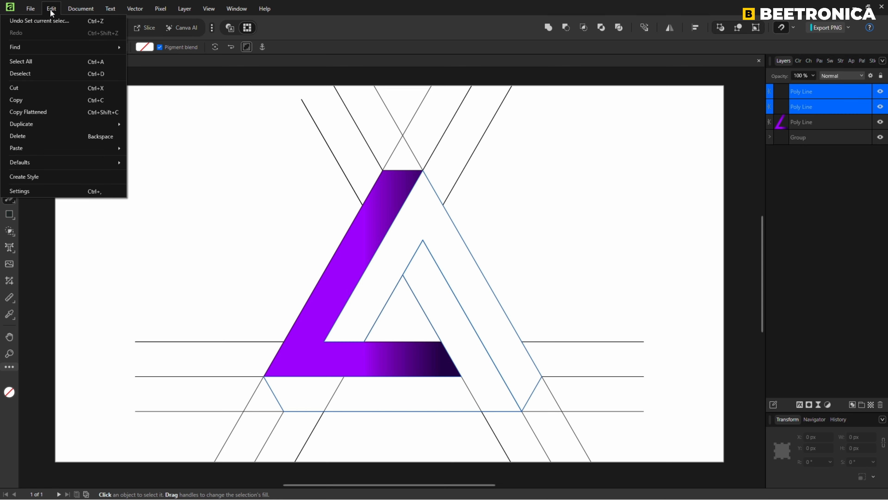
{"action": "mouse_move", "coordinate": [41, 148]}
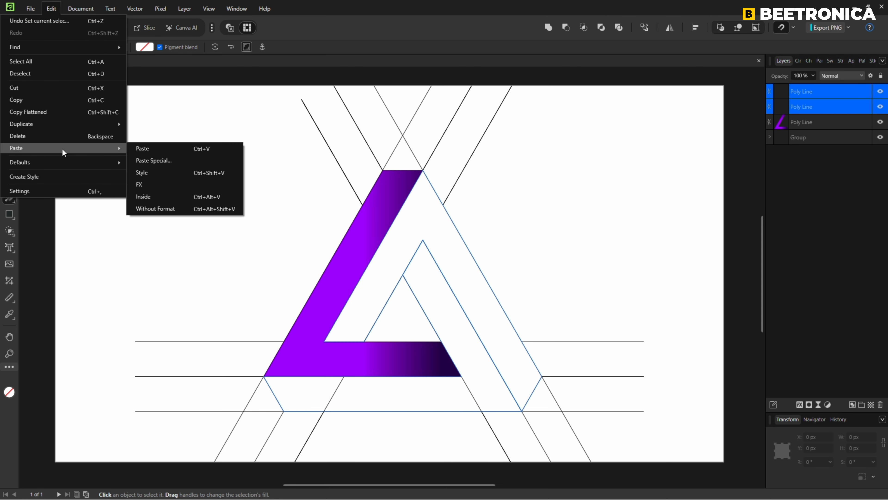
{"action": "left_click", "coordinate": [148, 175]}
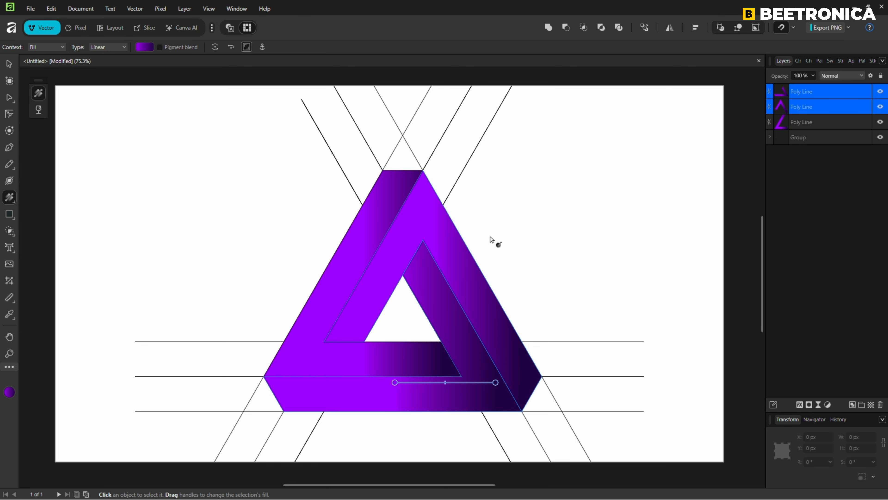
Redraw the gradients of the other two bars so each runs along an inner edge of the triangle.
{"action": "left_click", "coordinate": [474, 252]}
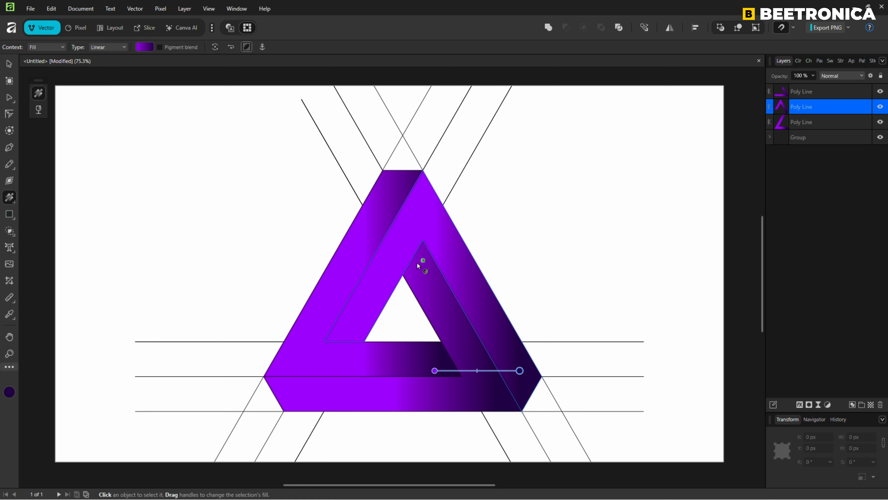
{"action": "left_click_drag", "start_coordinate": [403, 274], "coordinate": [364, 341]}
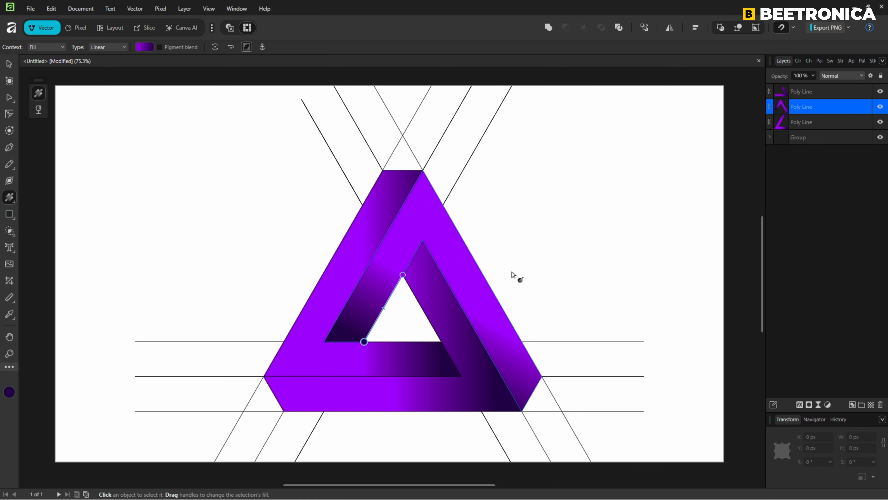
{"action": "left_click", "coordinate": [411, 391]}
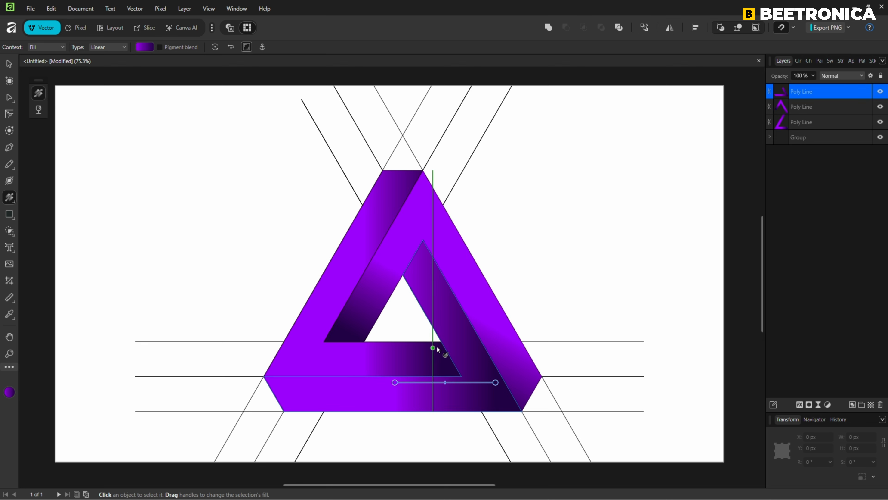
{"action": "mouse_move", "coordinate": [441, 341]}
{"action": "left_mouse_down"}
{"action": "mouse_move", "coordinate": [433, 311]}
{"action": "mouse_move", "coordinate": [403, 275]}
{"action": "left_mouse_up"}
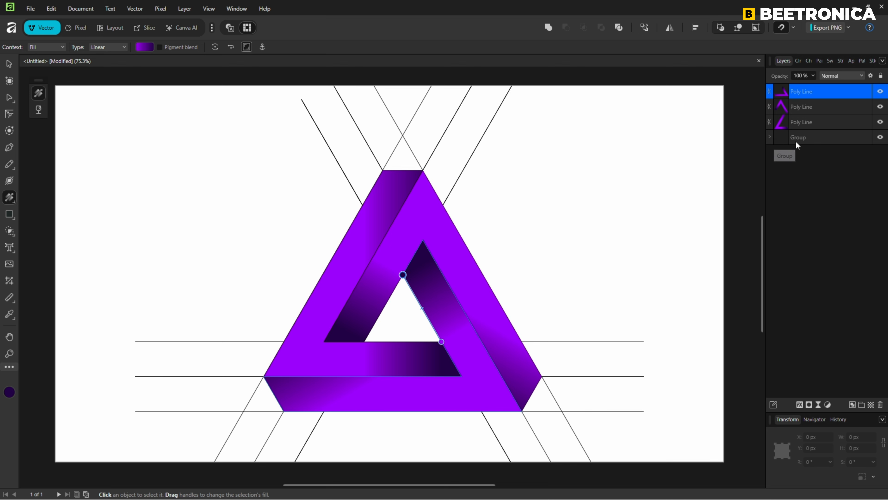
Hide the construction lines group, then select all three bars and nudge the triangle slightly up and left.
{"action": "left_click", "coordinate": [880, 137]}
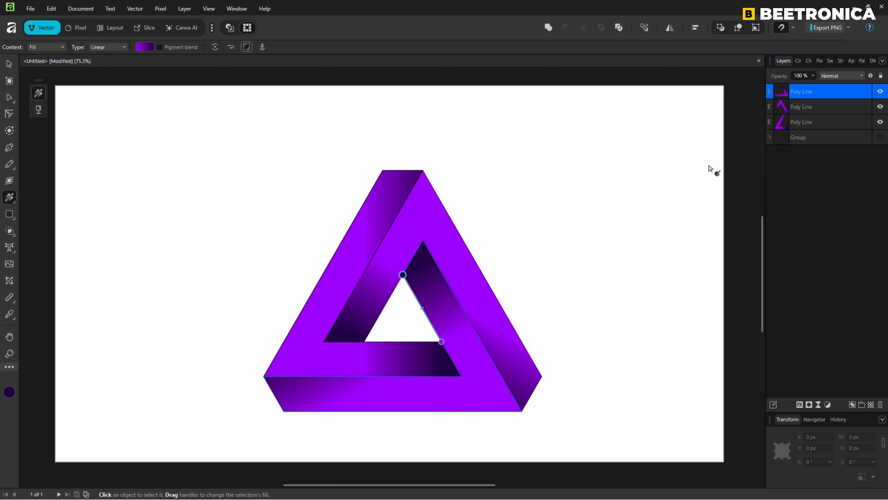
{"action": "left_click", "coordinate": [9, 63]}
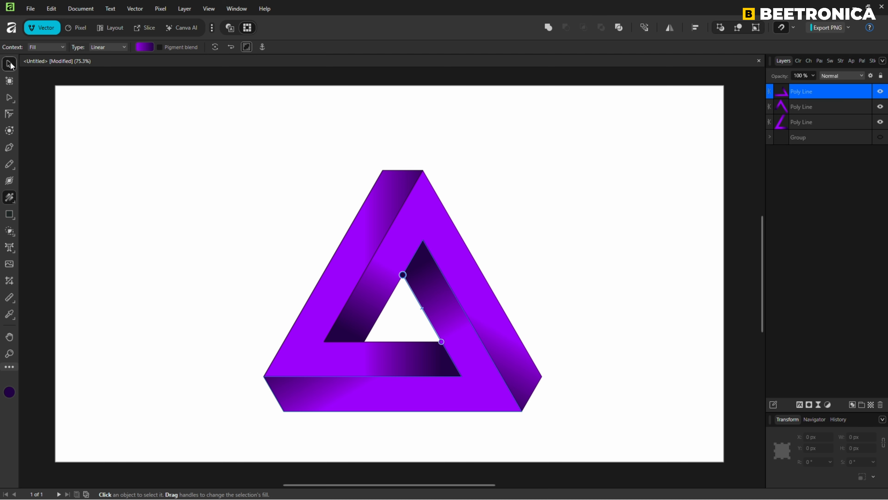
{"action": "left_click", "coordinate": [616, 270]}
{"action": "key", "text": "ctrl+a"}
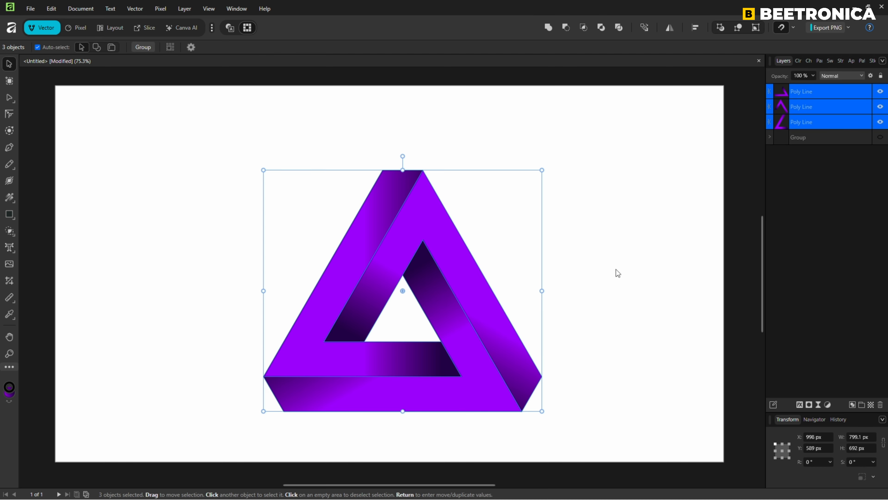
{"action": "left_click", "coordinate": [840, 61]}
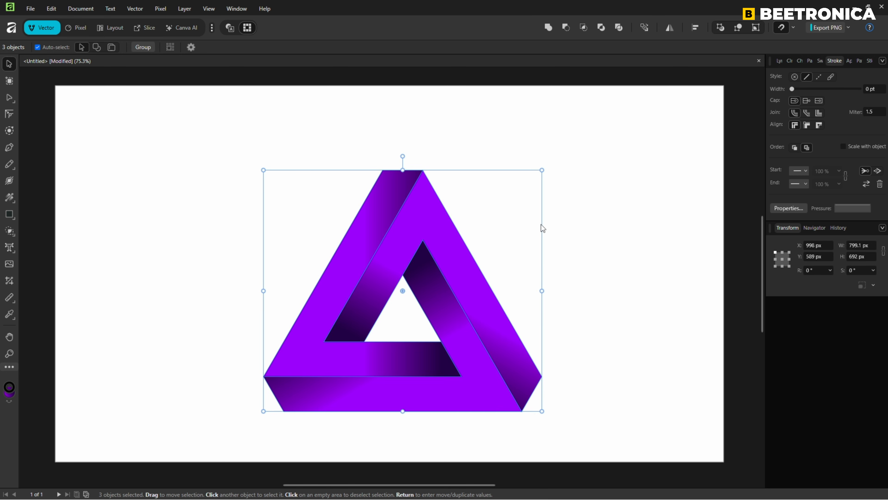
{"action": "left_click_drag", "start_coordinate": [442, 243], "coordinate": [434, 224]}
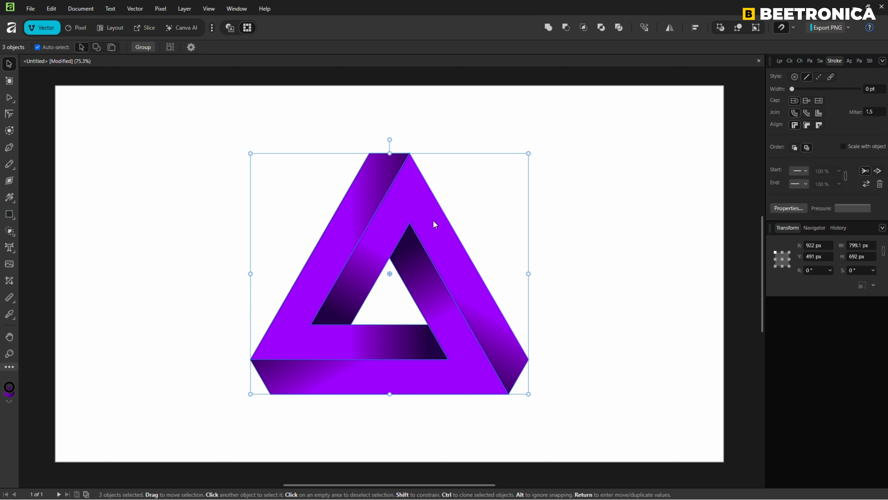
{"action": "left_click", "coordinate": [559, 220]}
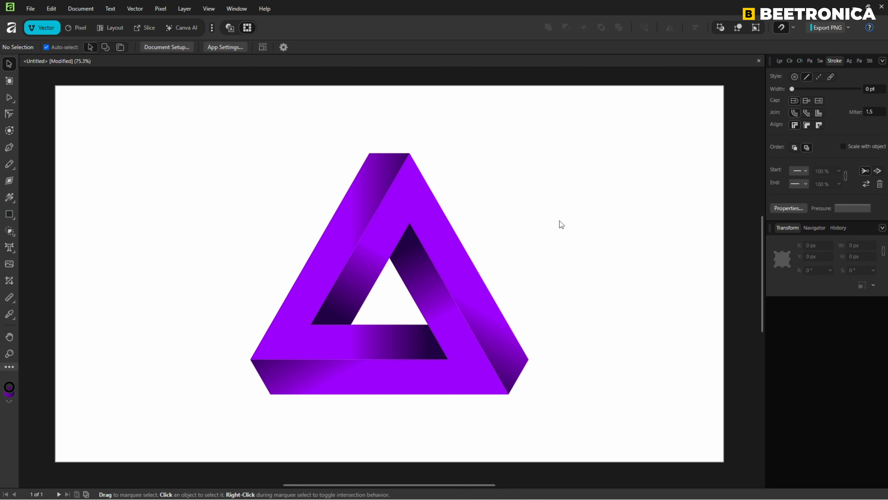